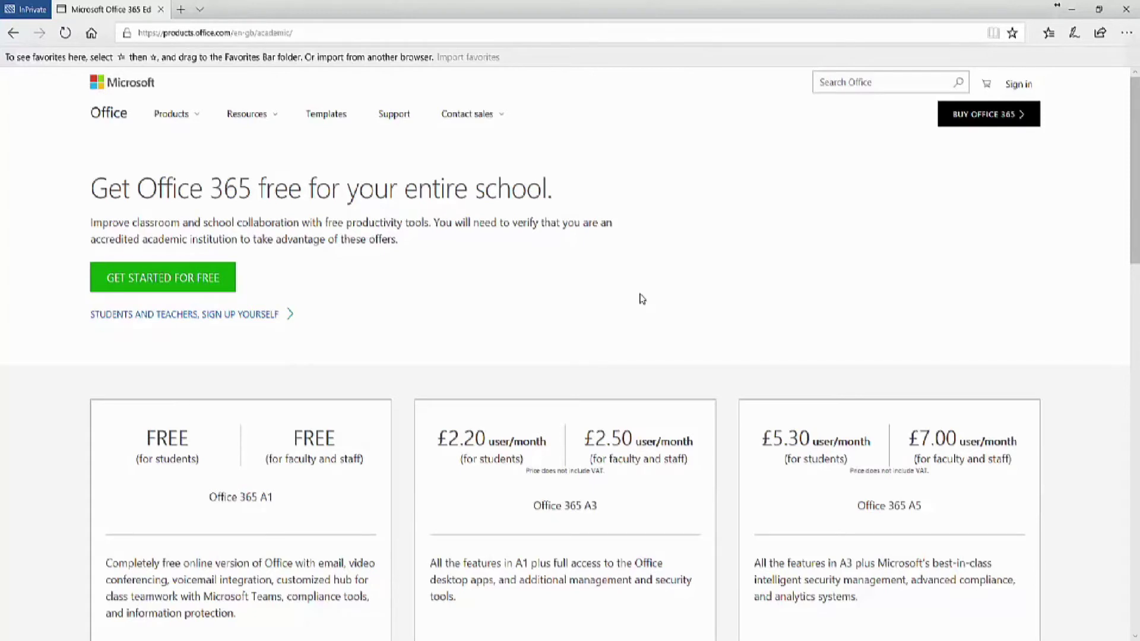
Start the free school signup and enter the contact's first name, last name and school e-mail.
scroll(641, 299, "down", 4)
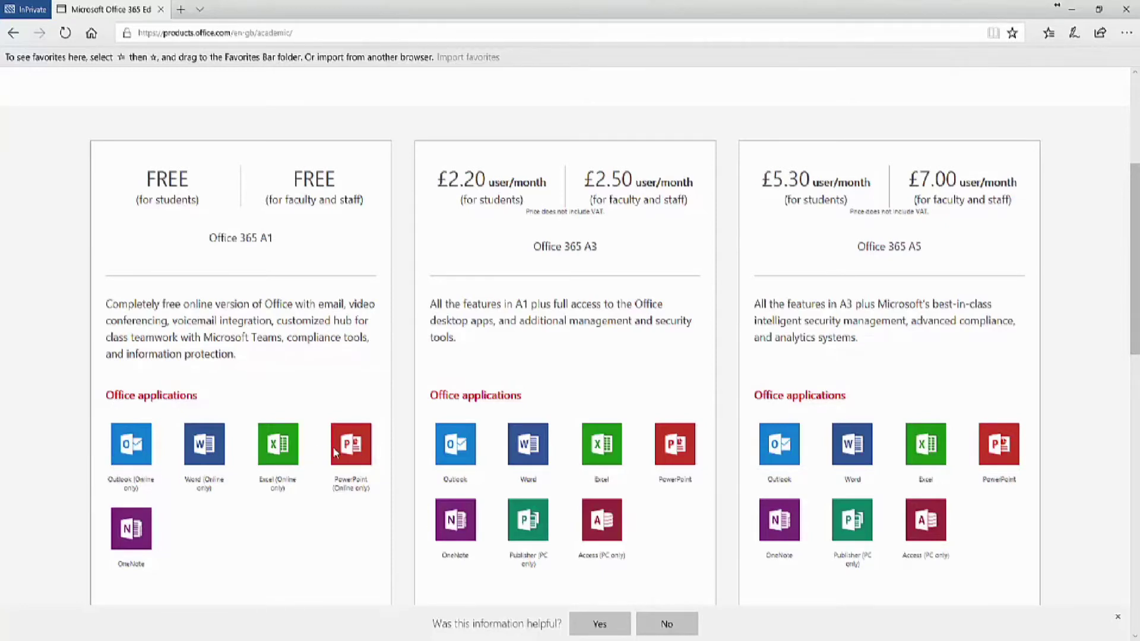
scroll(334, 451, "up", 5)
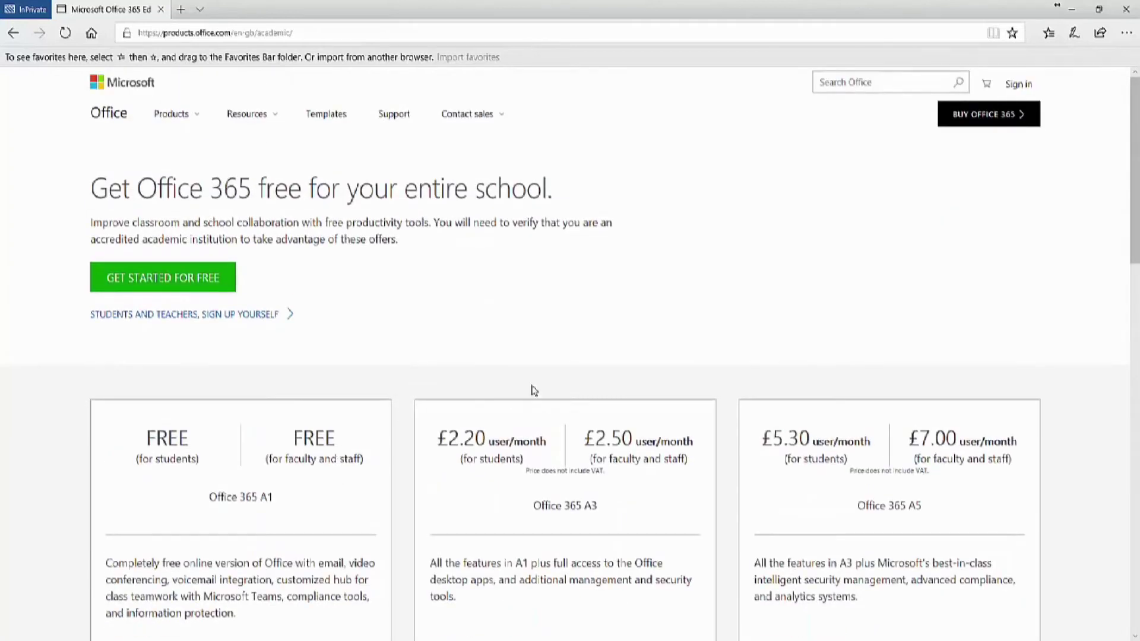
left_click(182, 281)
left_click(445, 321)
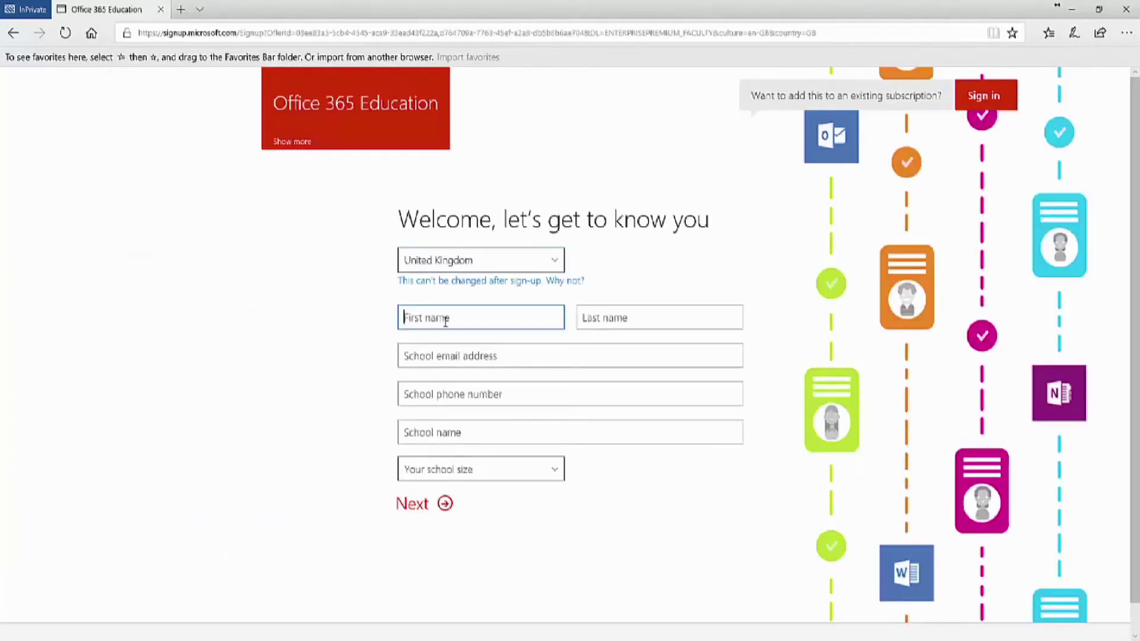
key("Tab")
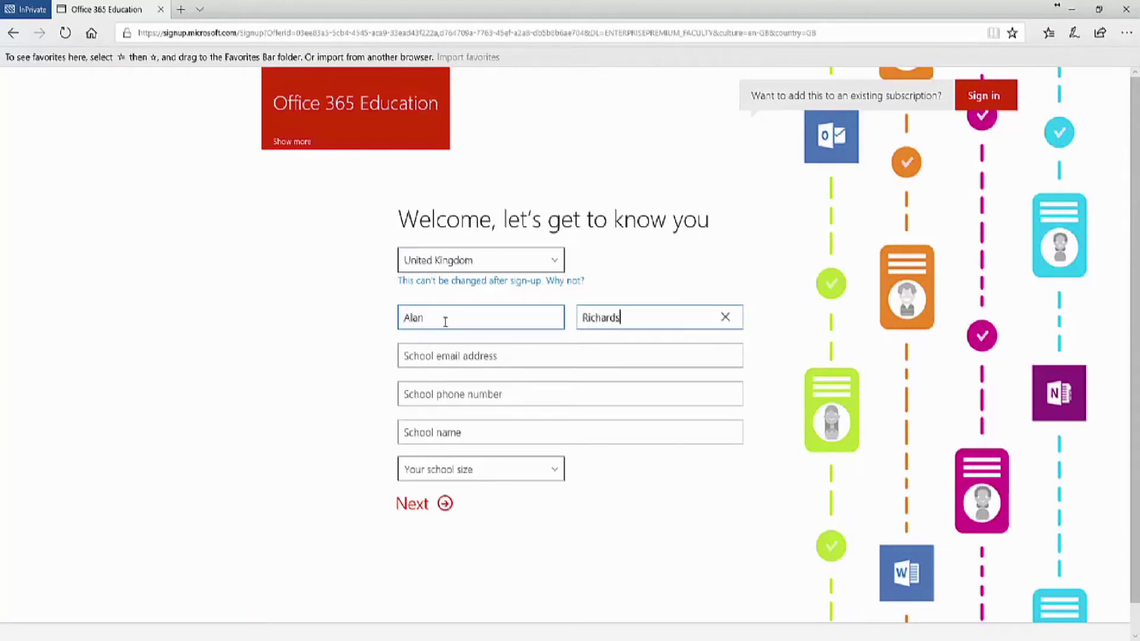
key("Tab")
Enter the school phone number, school name 'Hable Academy' and school size 50-249 people.
key("Tab")
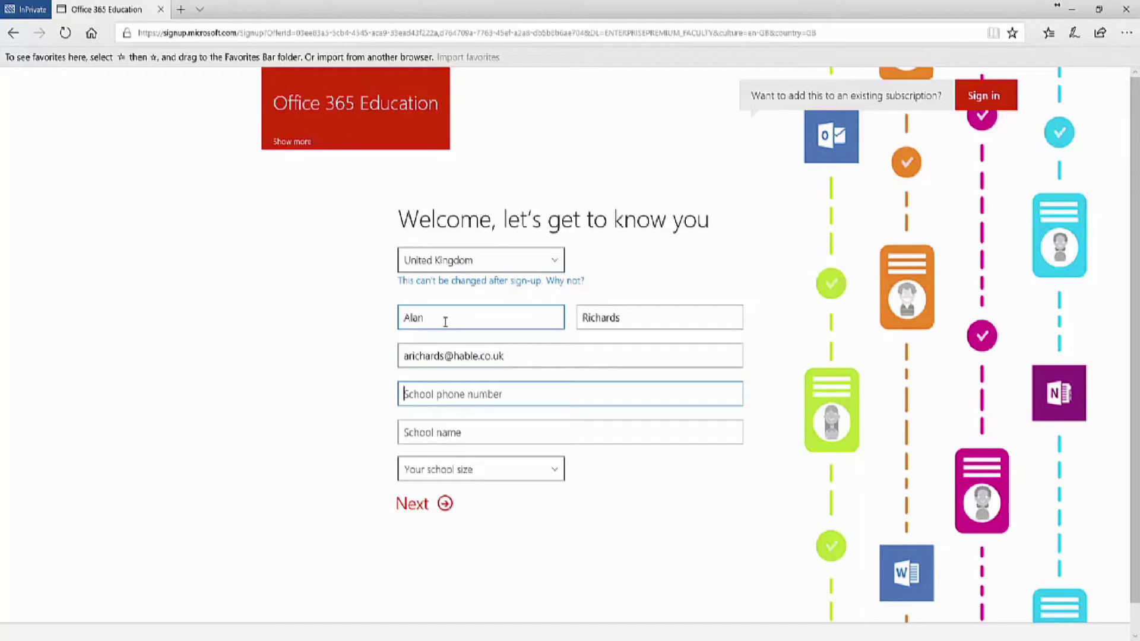
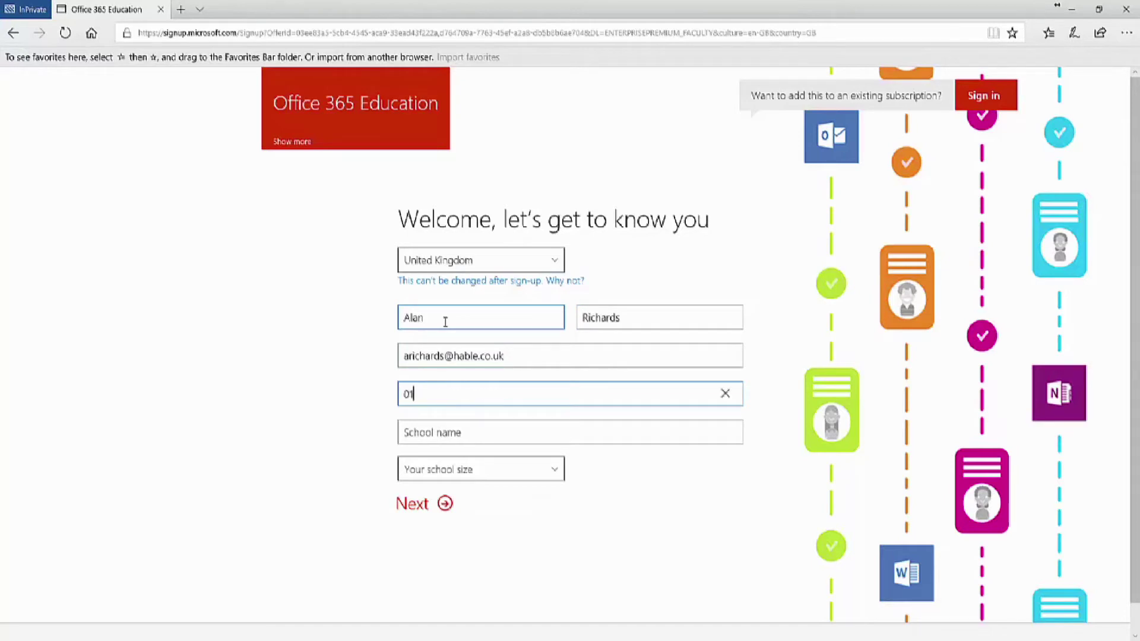
key("Tab")
type("Hable Academy")
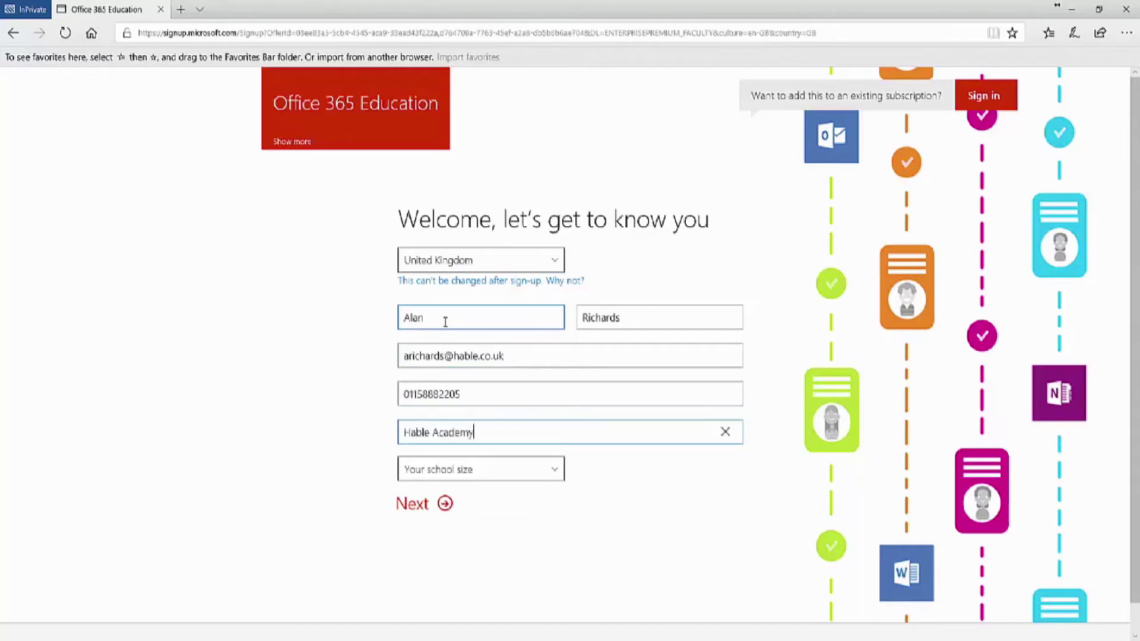
left_click(553, 472)
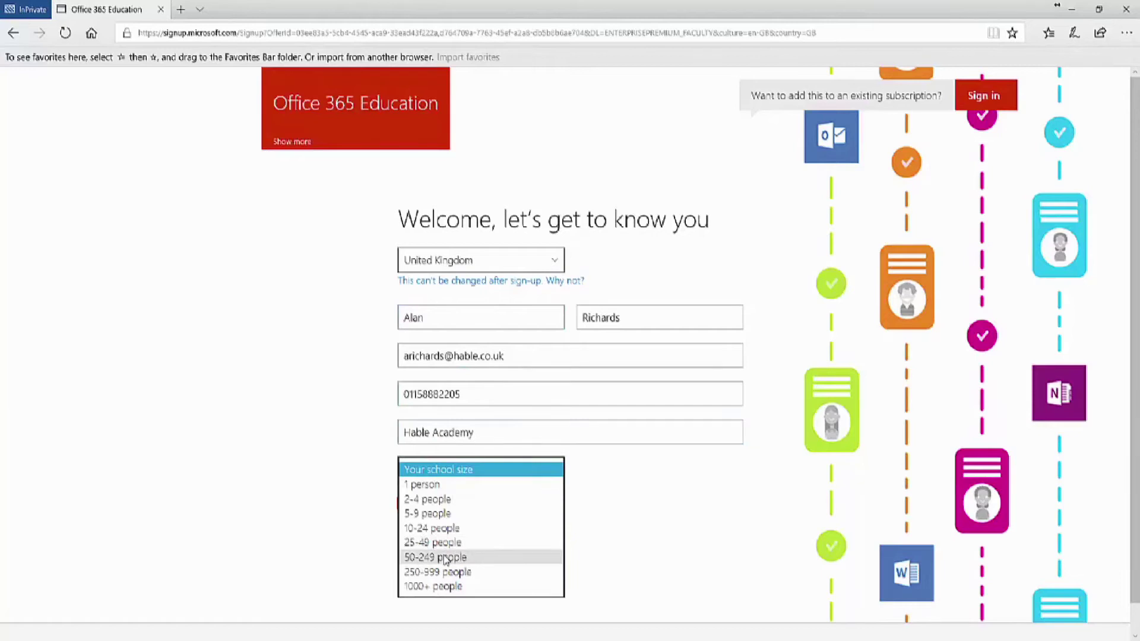
left_click(446, 558)
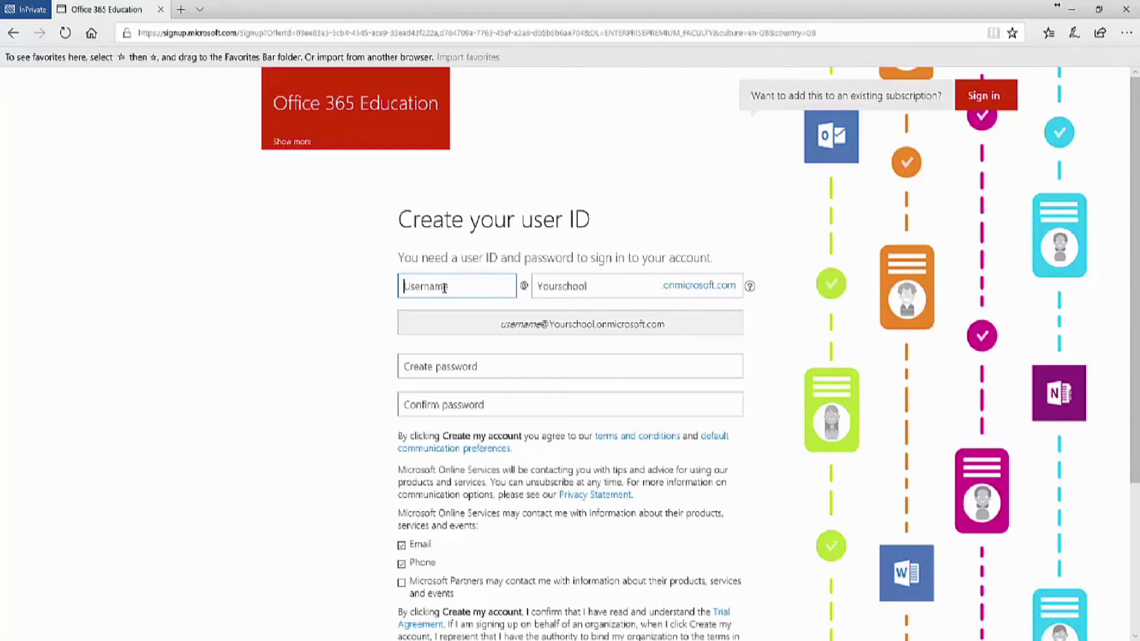
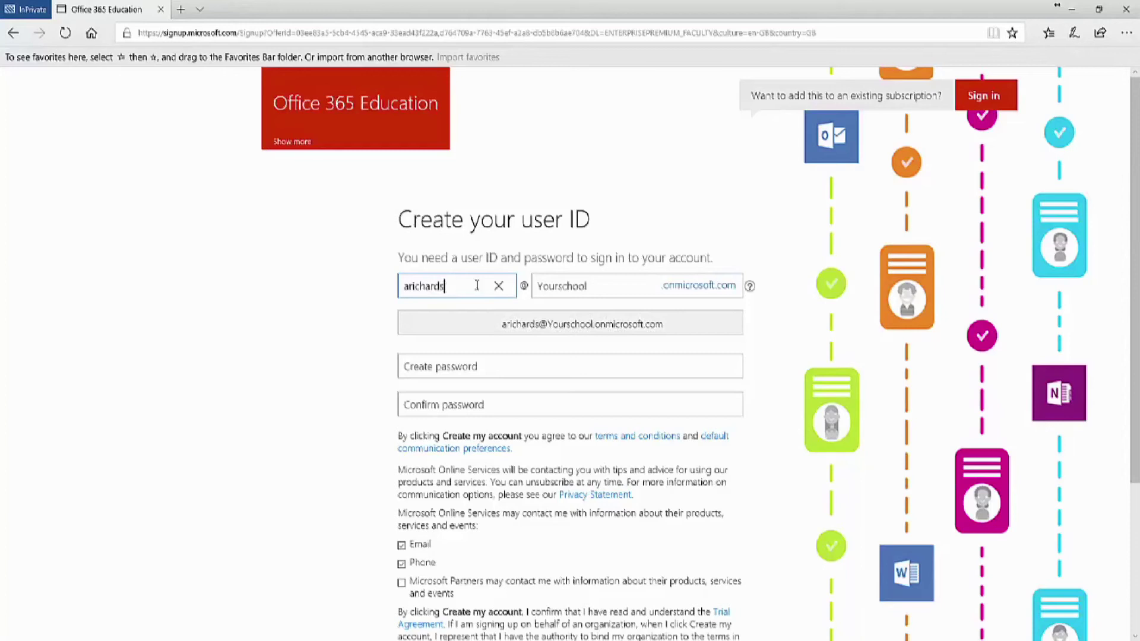
Enter the account username and type 'hableacademy' as the onmicrosoft.com domain prefix.
left_click(568, 285)
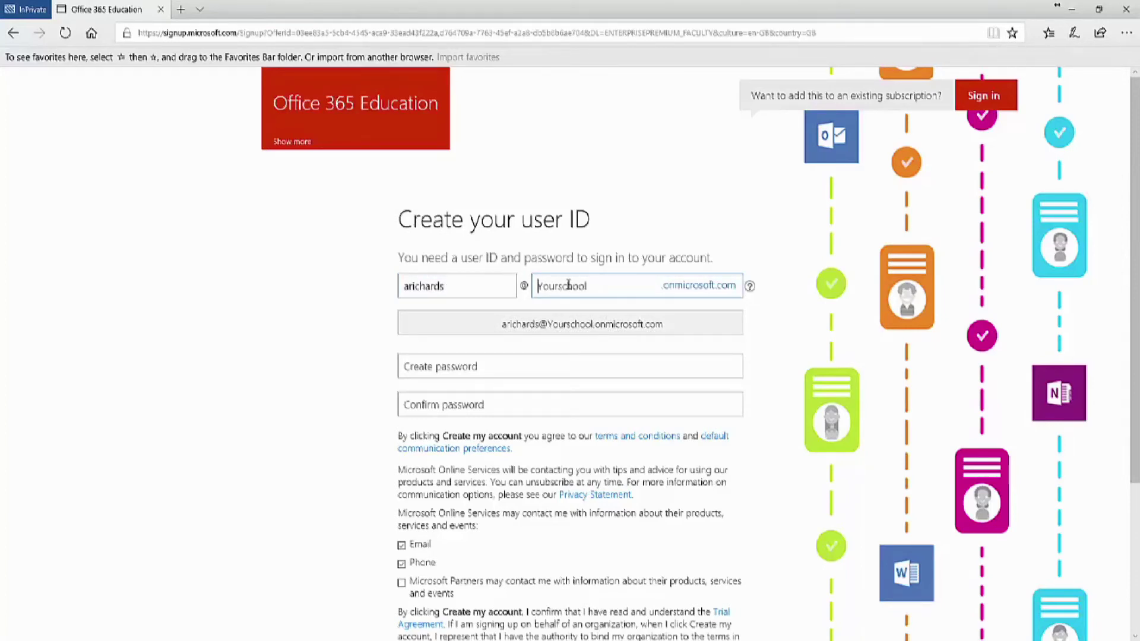
type("hablea")
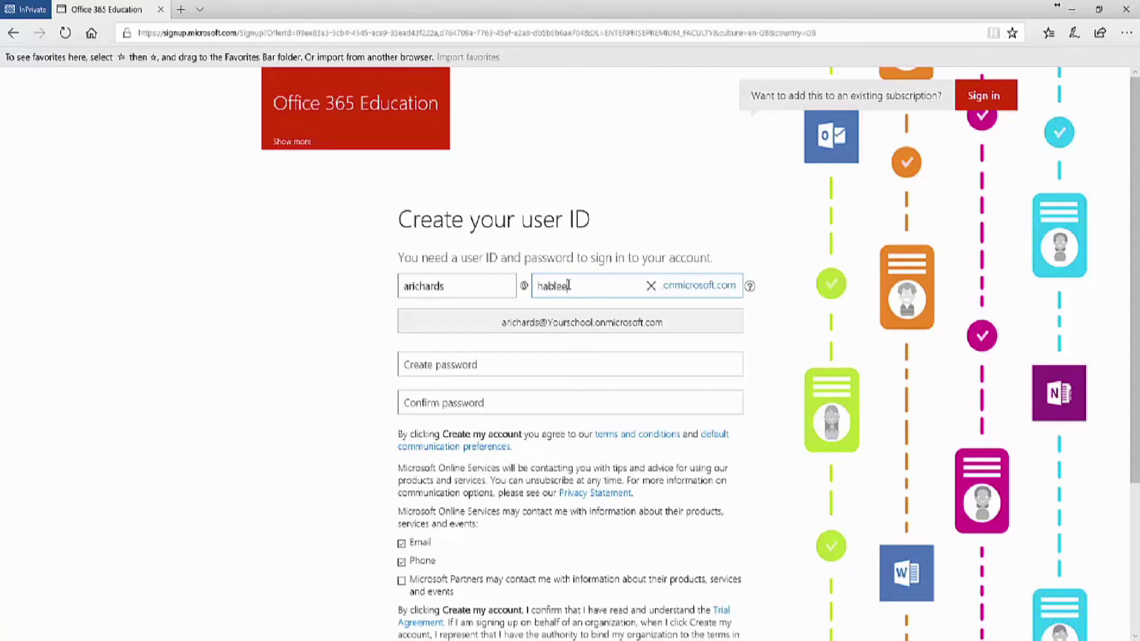
type("cademy")
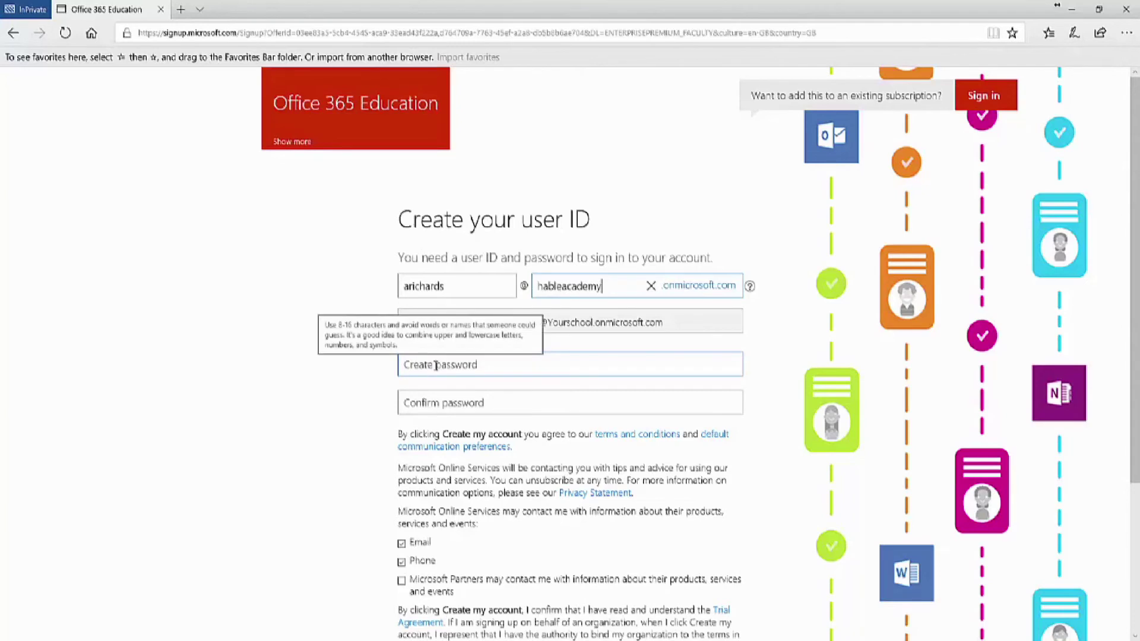
Enter and confirm the account password, then submit to create the account.
left_click(437, 366)
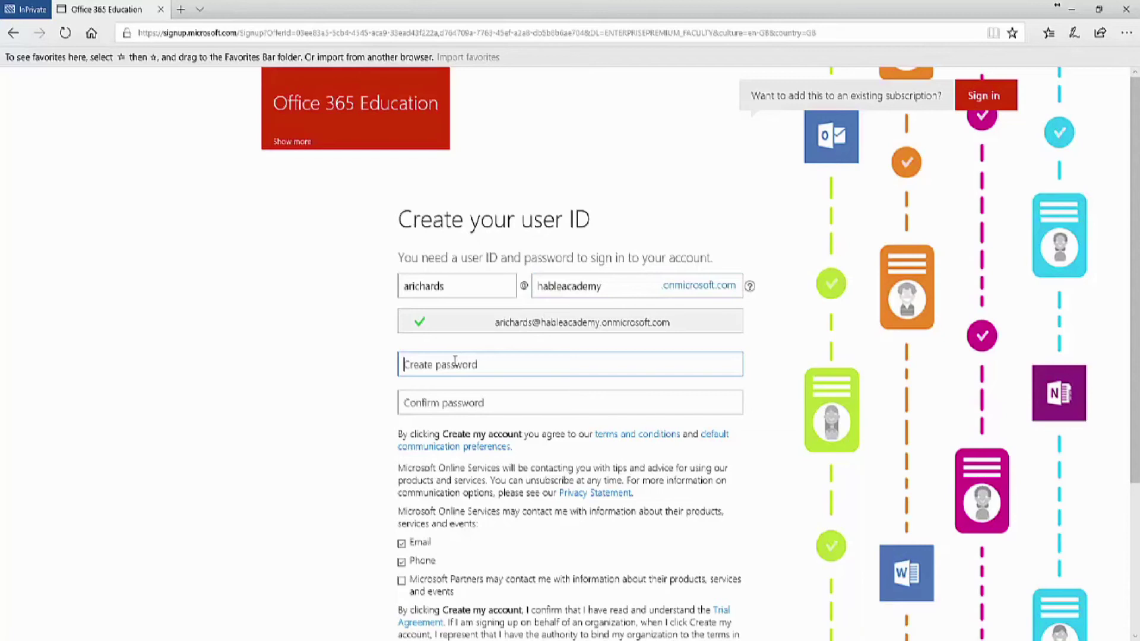
type("**********")
key("Tab")
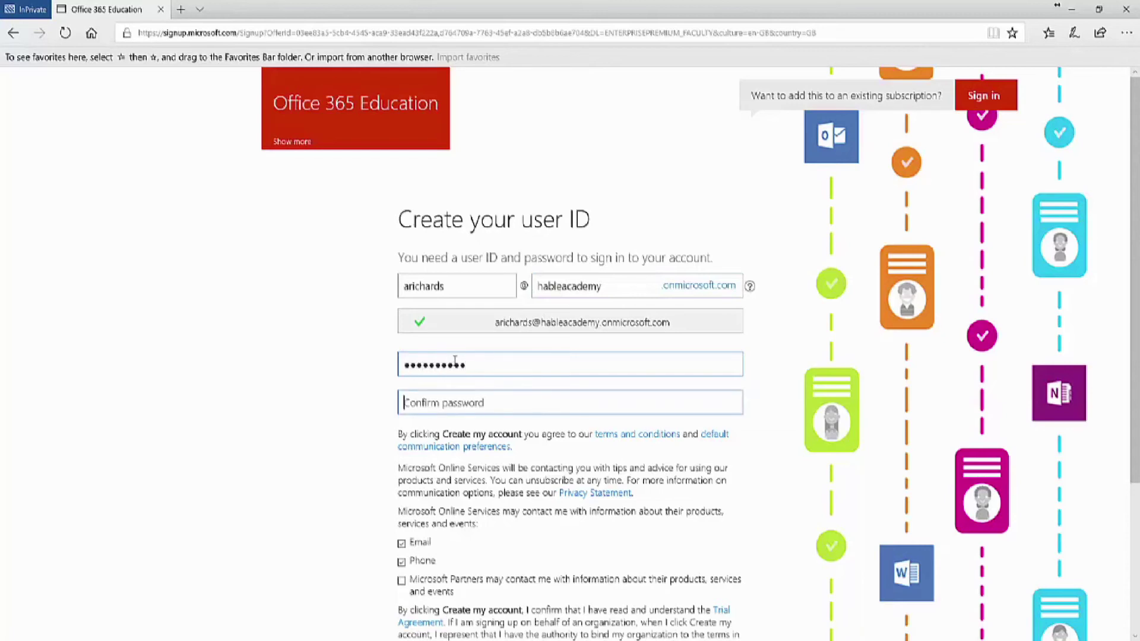
type("**********")
scroll(455, 360, "down", 3)
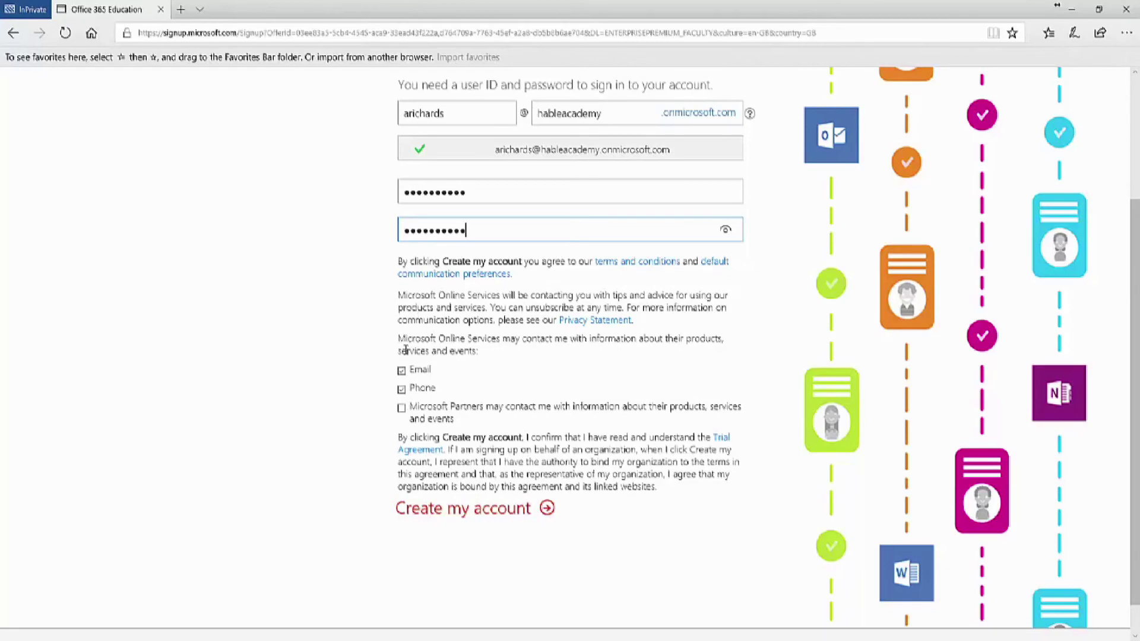
left_click(490, 508)
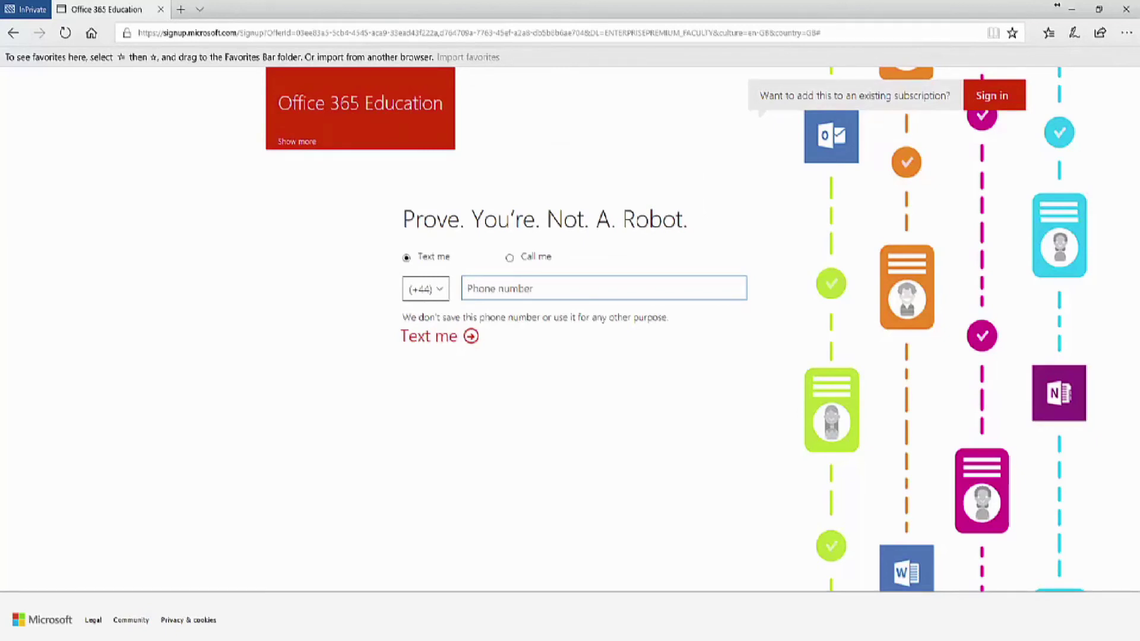
Enter the mobile phone number and request a verification code by text.
left_click(420, 336)
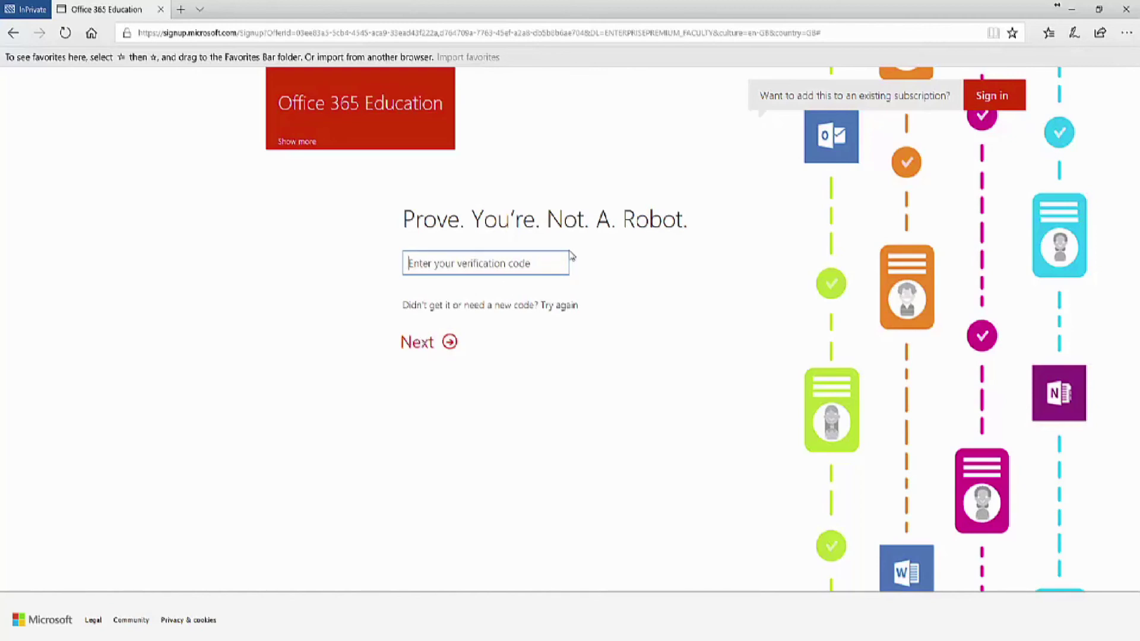
Submit the texted verification code to finish verifying the account.
left_click(428, 343)
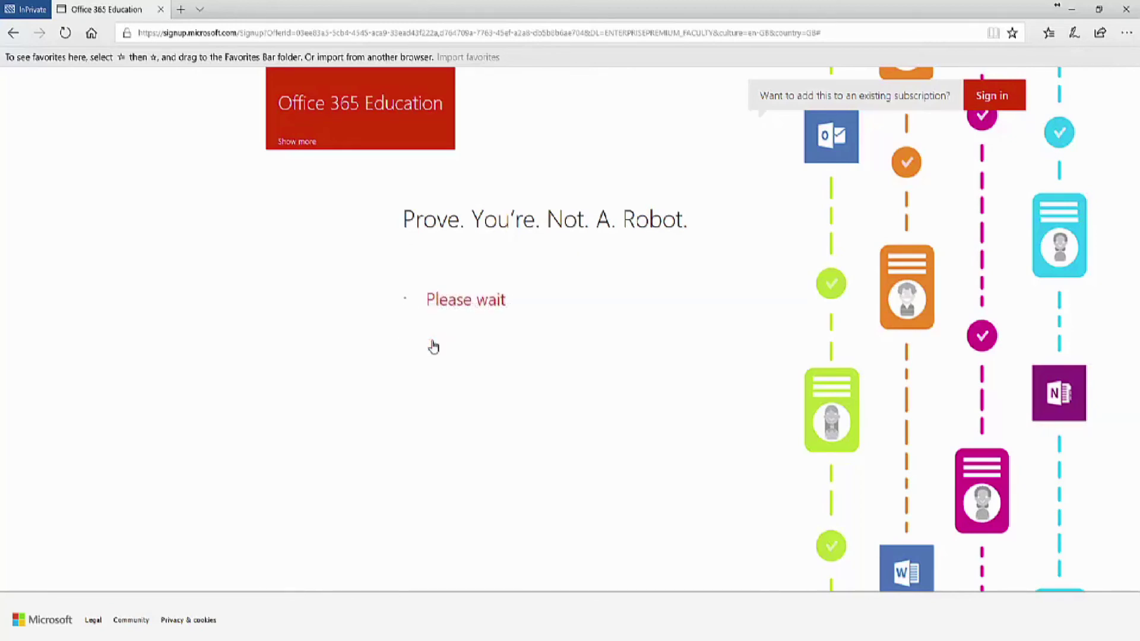